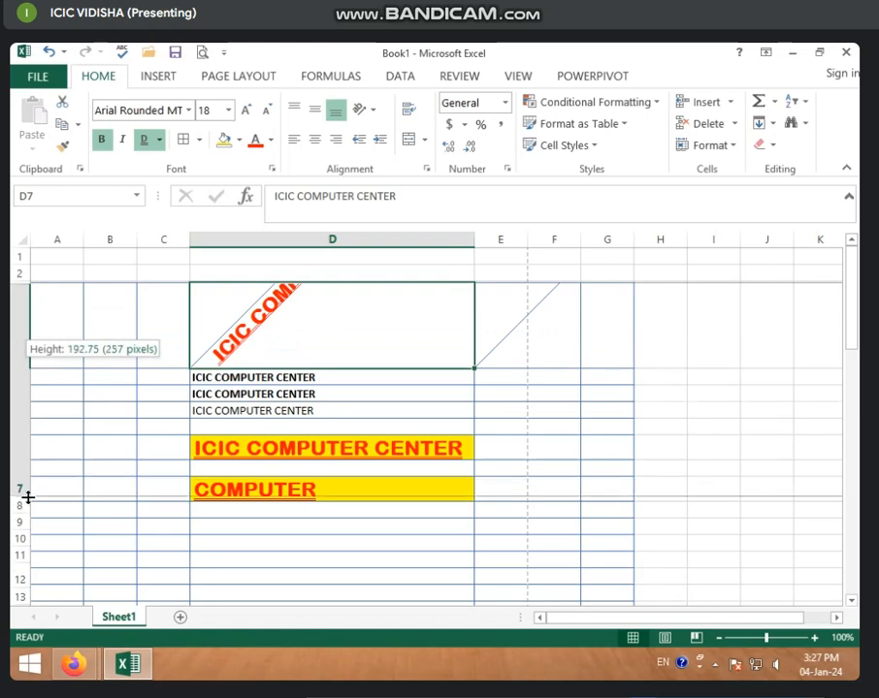
Try the Angle Clockwise and Rotate Text Up orientations on the text in cell D7.
left_click(365, 108)
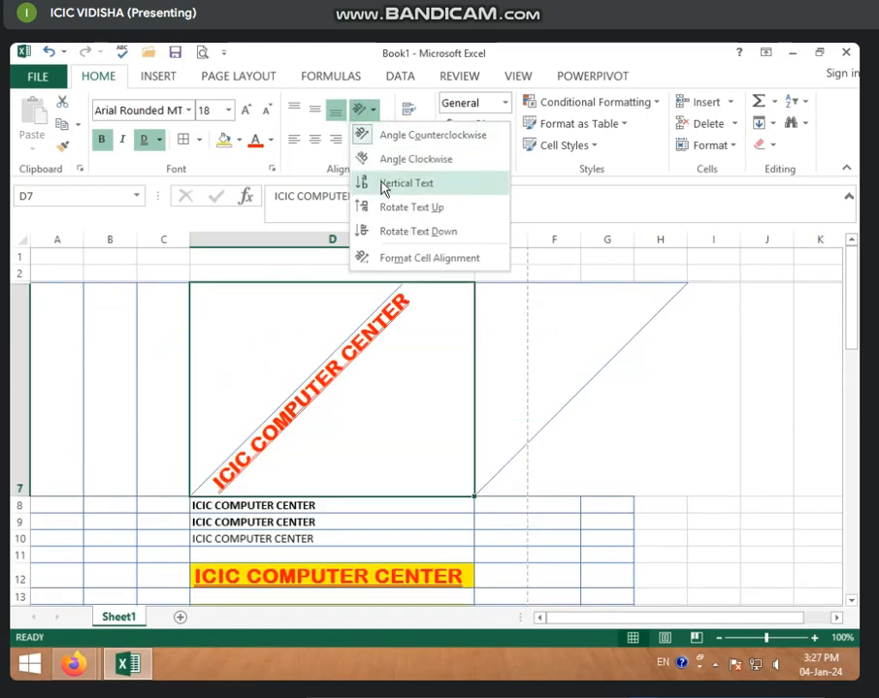
left_click(380, 166)
left_click(374, 112)
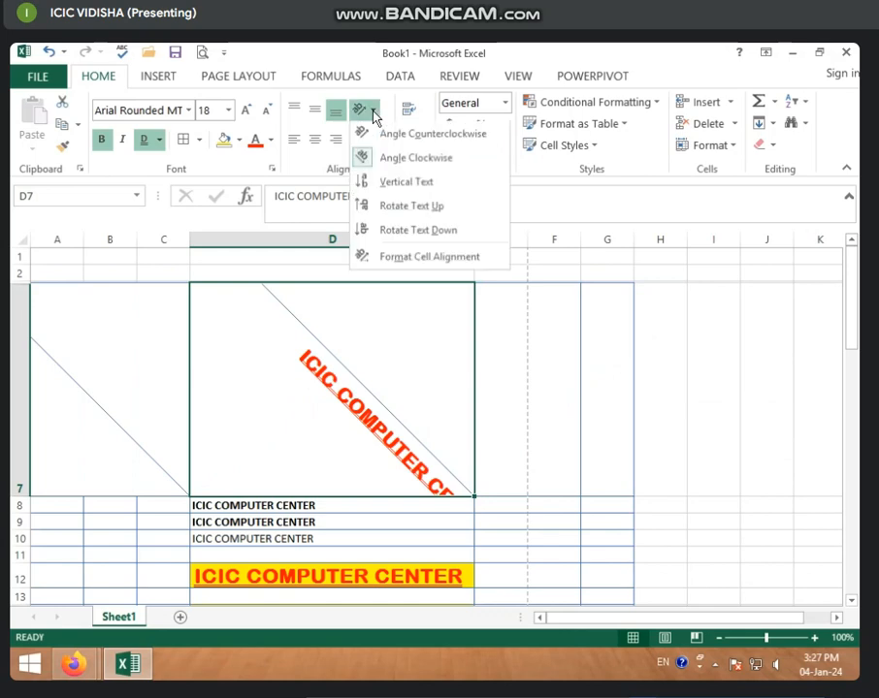
left_click(390, 207)
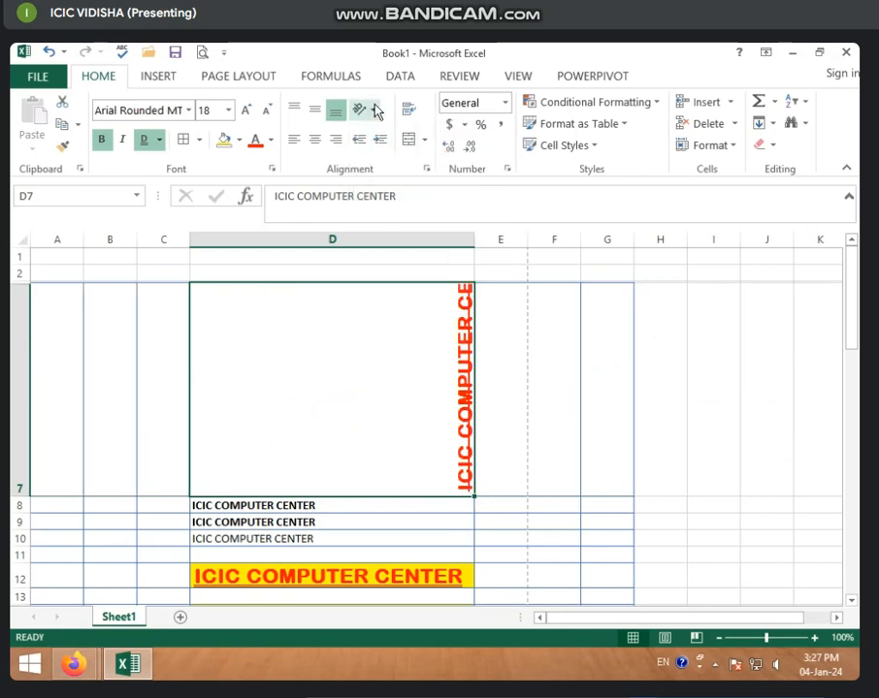
Set the text orientation of cell D7 to 0 degrees in its cell alignment settings.
left_click(374, 110)
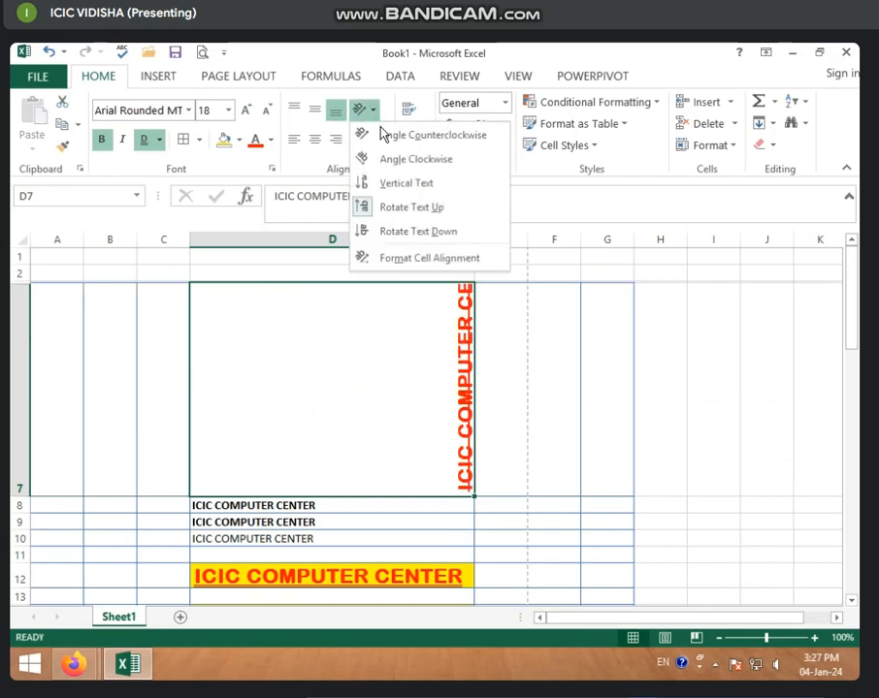
left_click(406, 260)
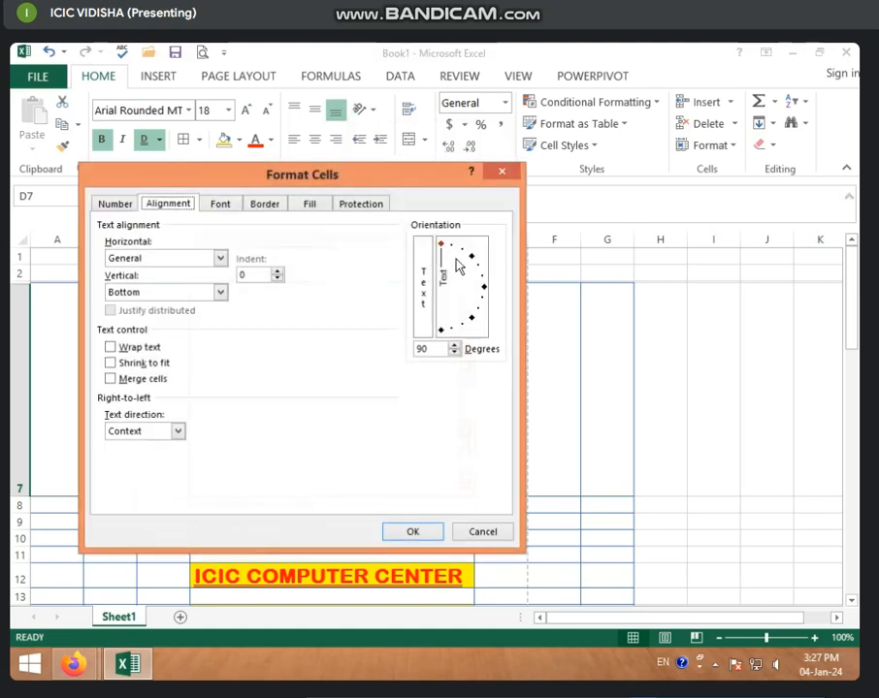
left_click_drag(441, 250, 493, 291)
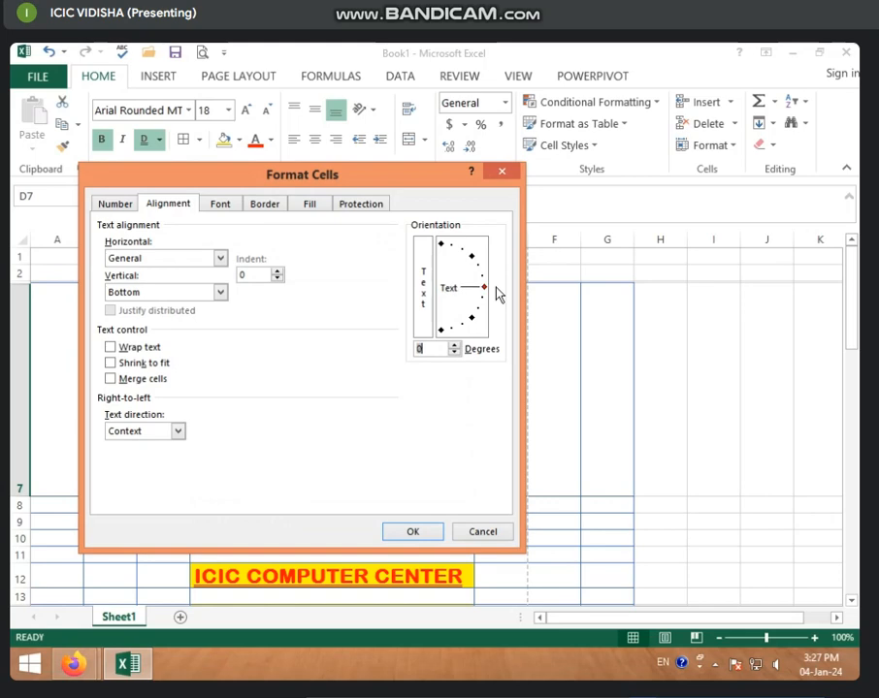
left_click(411, 530)
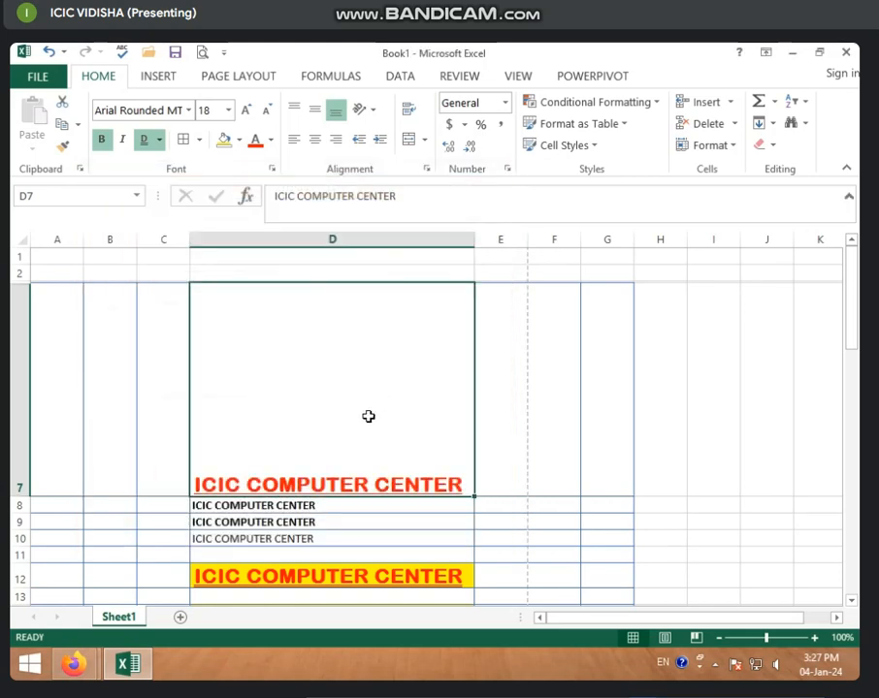
Try the Rotate Text Down orientation on cell D7 and switch it off again.
left_click(372, 111)
left_click(394, 236)
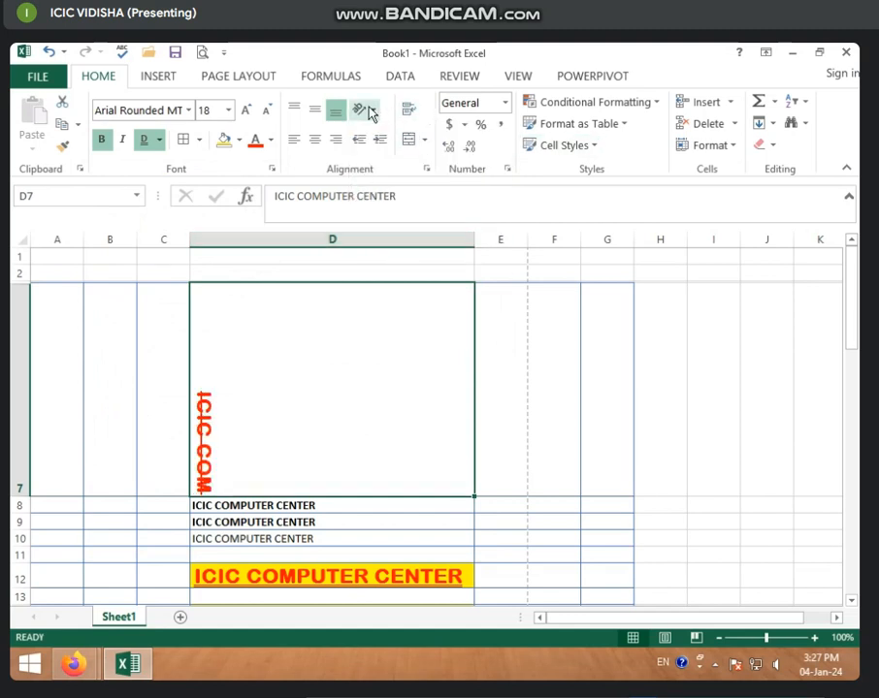
left_click(363, 110)
left_click(376, 228)
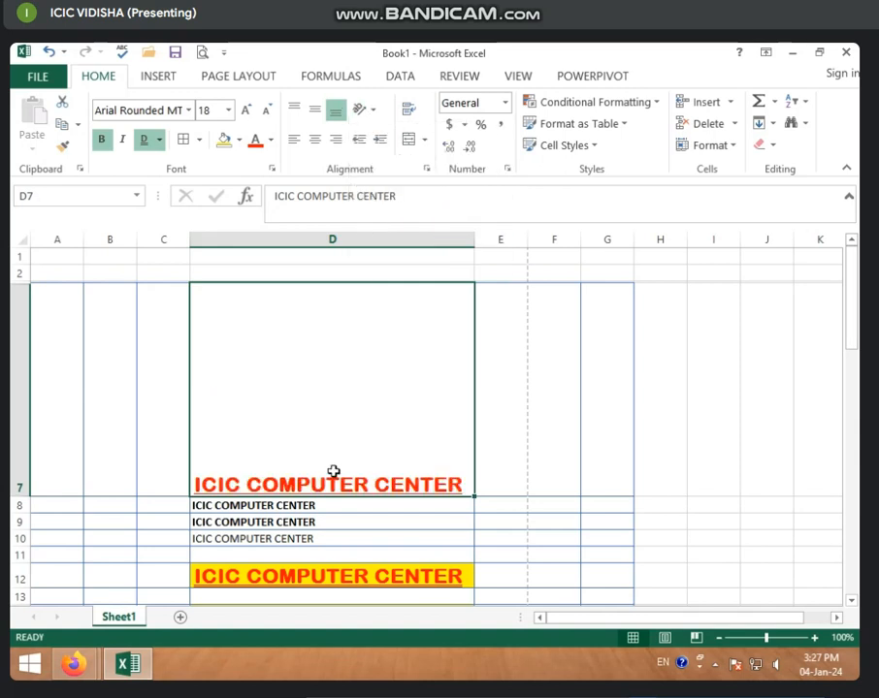
Try Rotate Text Down, Vertical Text and Angle Clockwise on cell D7, and return the text to horizontal.
left_click(369, 110)
left_click(390, 233)
left_click(368, 109)
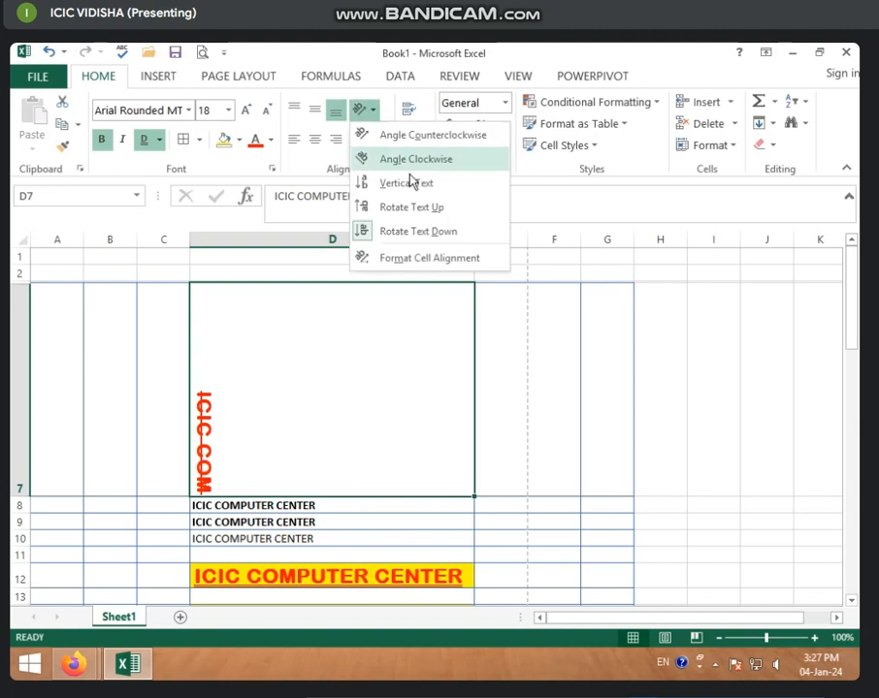
left_click(383, 182)
left_click(373, 109)
left_click(396, 159)
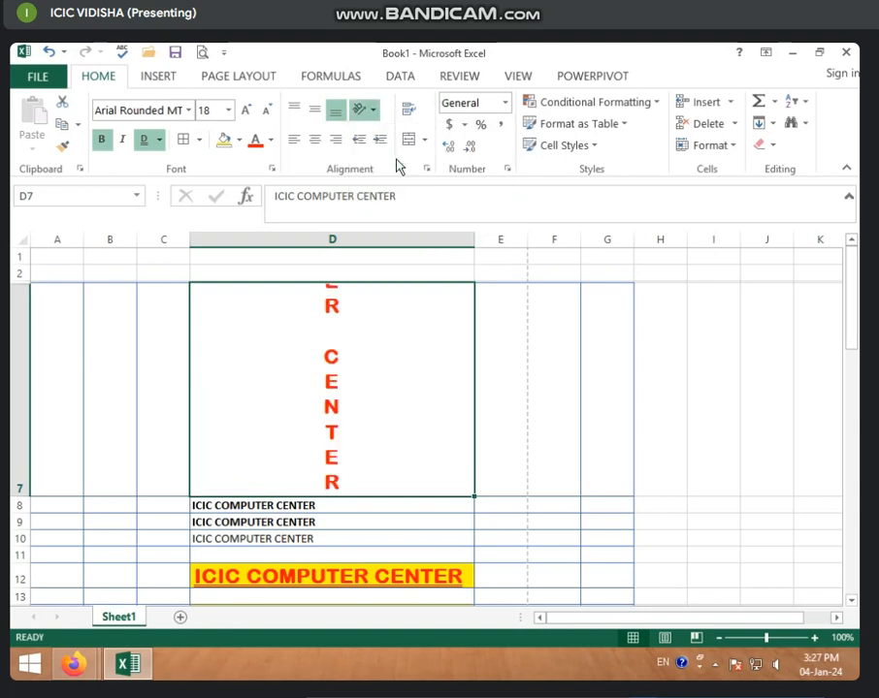
left_click(369, 111)
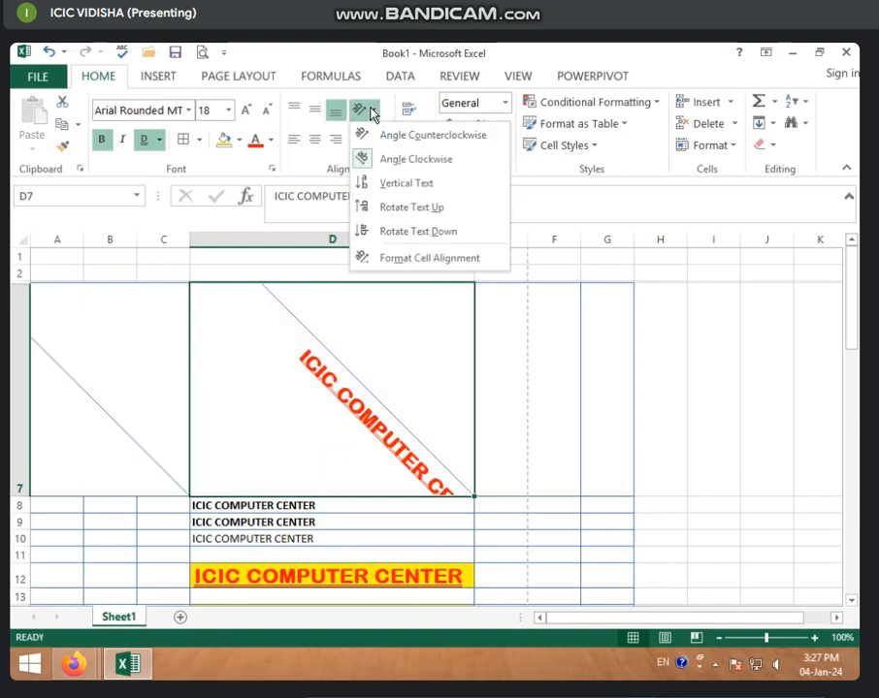
left_click(386, 159)
Review the cell alignment settings of D7 and accept them with the orientation at 0 degrees.
left_click(365, 109)
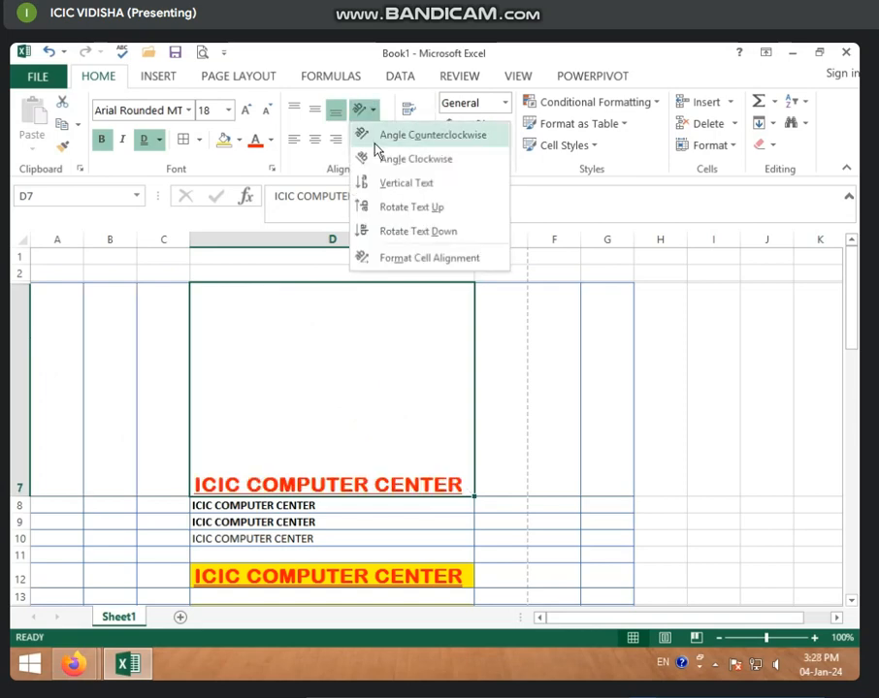
left_click(405, 262)
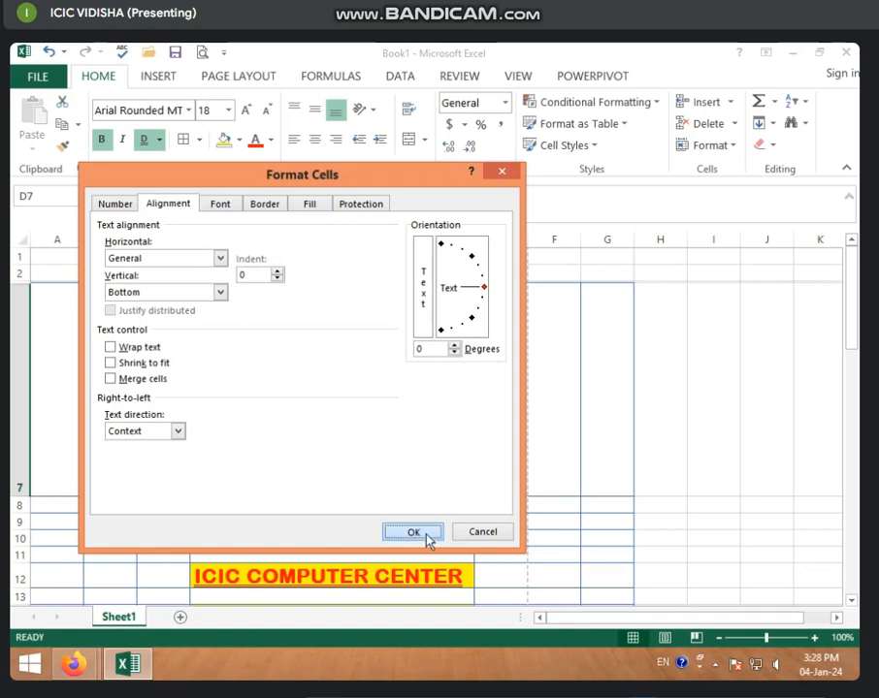
left_click(422, 532)
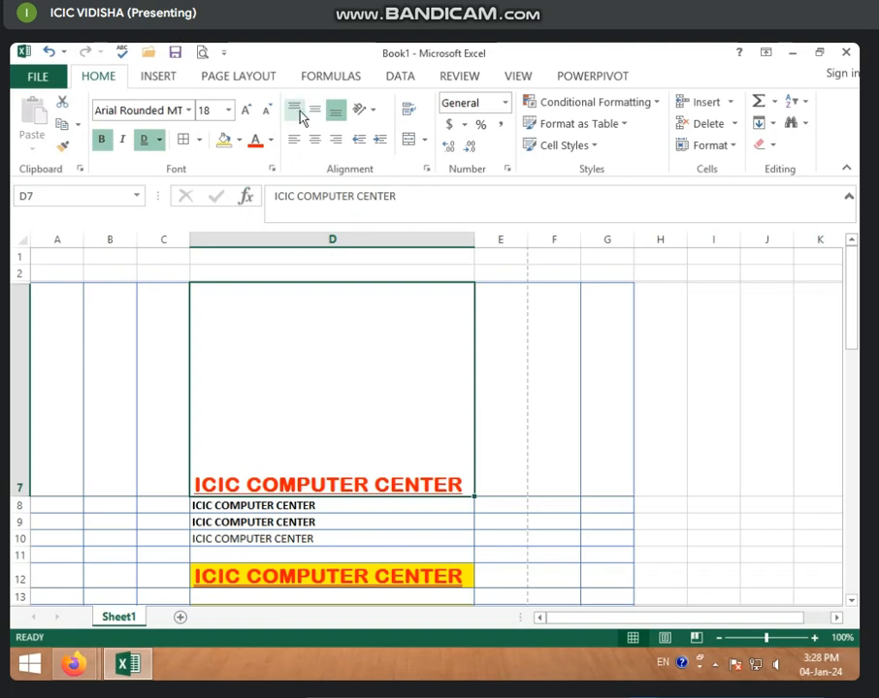
Try left, centre and right alignment on the text in cell D8 and leave it centred.
left_click(258, 525)
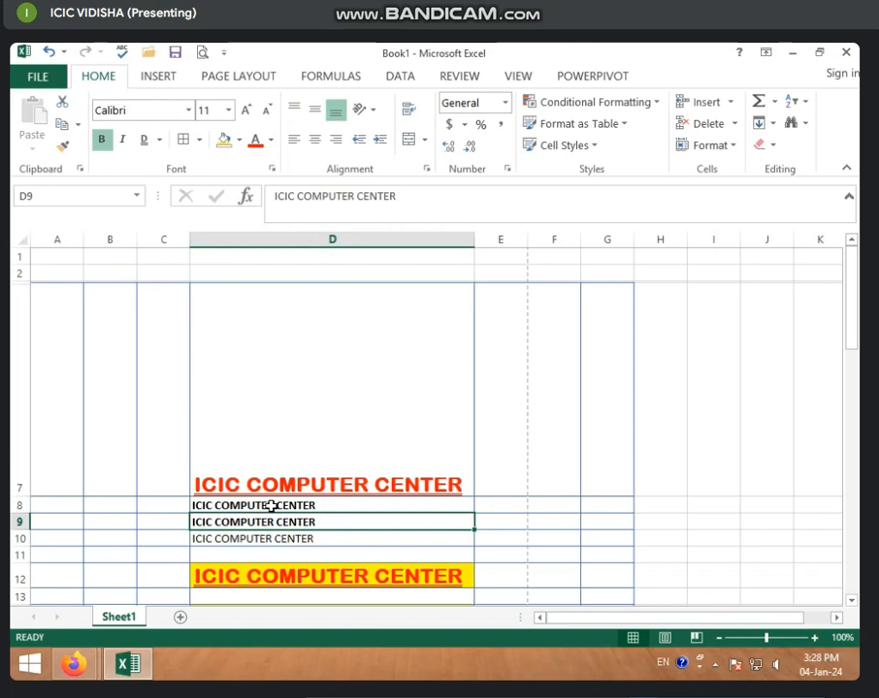
left_click(291, 504)
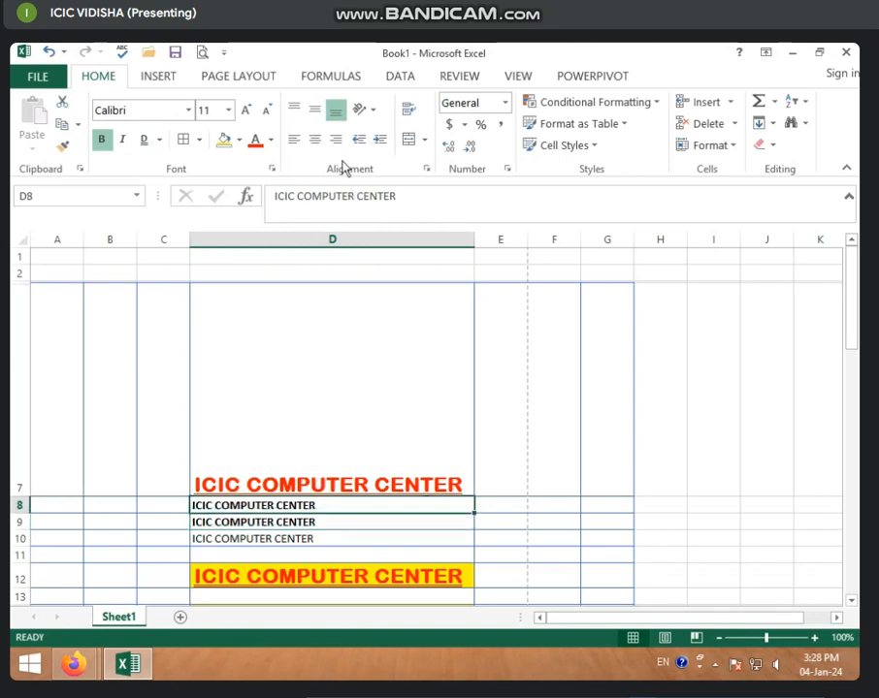
left_click(295, 143)
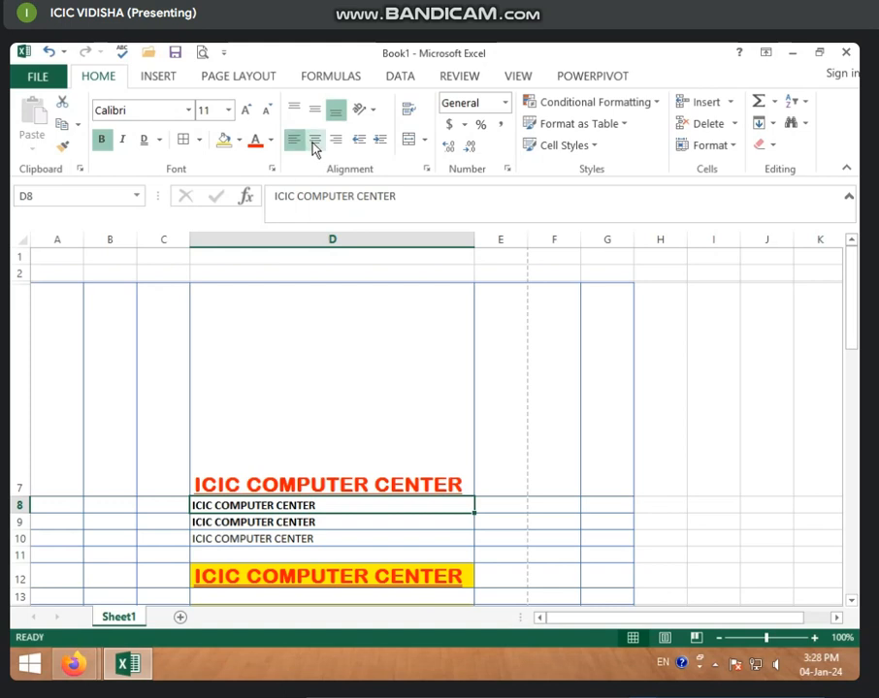
left_click(314, 143)
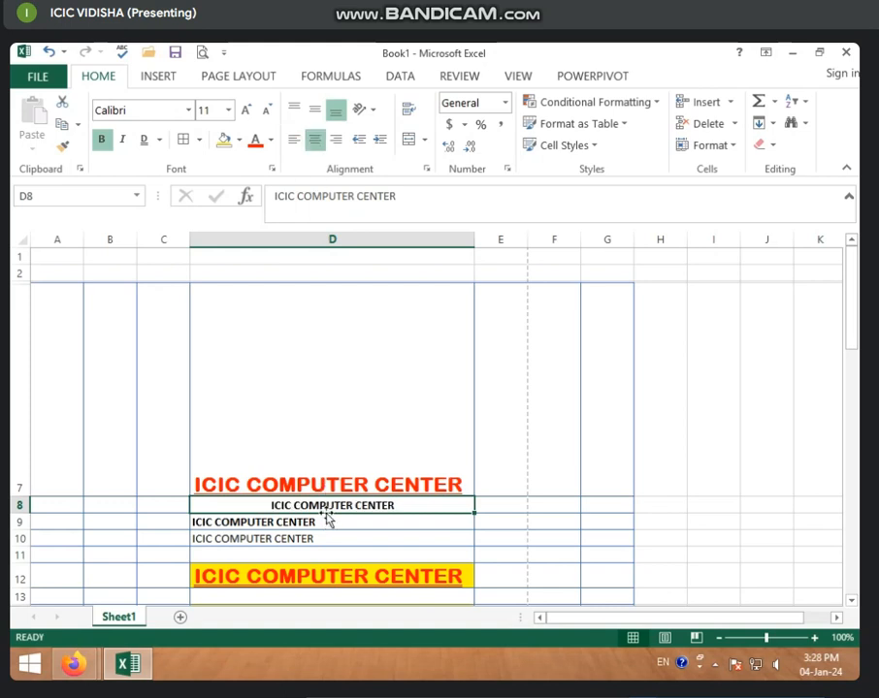
left_click(335, 142)
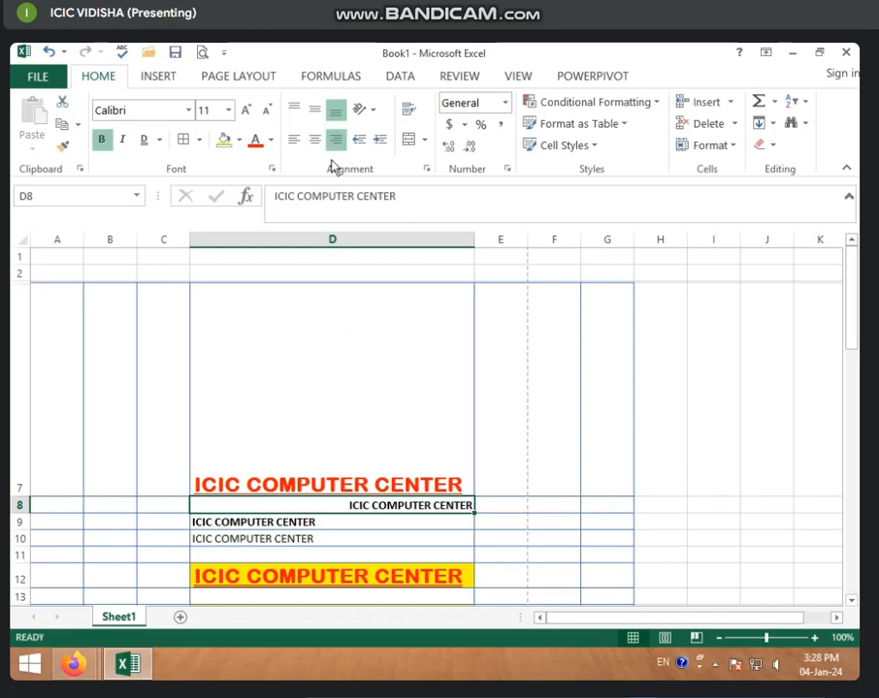
left_click(315, 141)
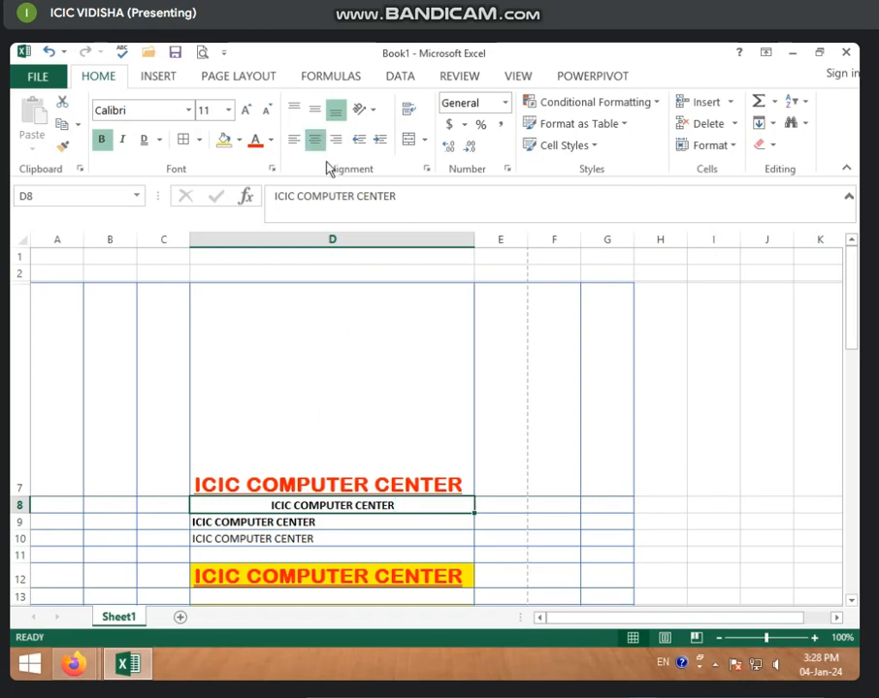
Centre the contents of cells D8 to D11 horizontally.
scroll(277, 514, "down", 3)
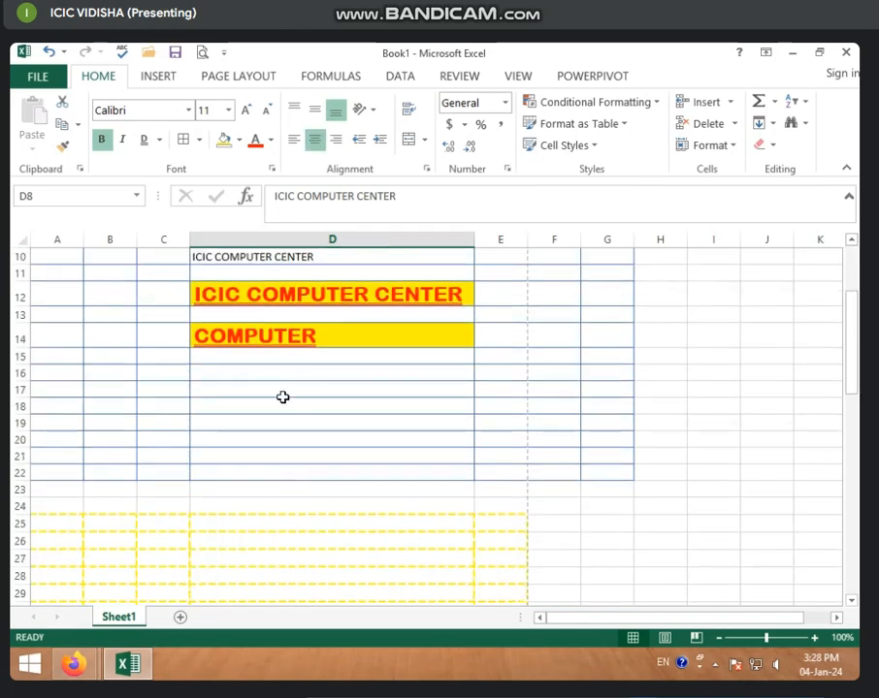
scroll(282, 396, "up", 1)
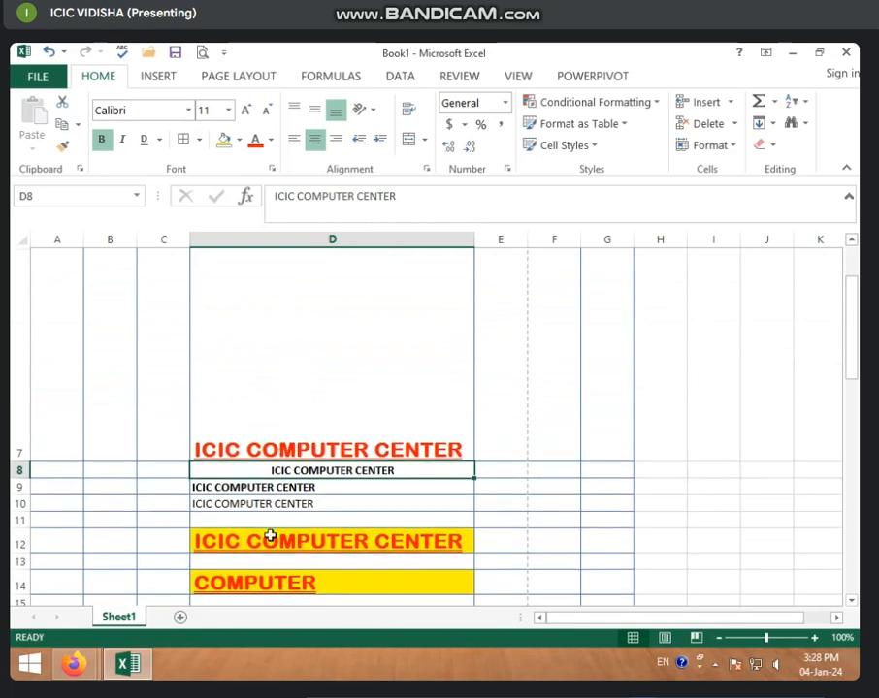
left_click_drag(209, 311, 288, 336)
scroll(288, 336, "up", 4)
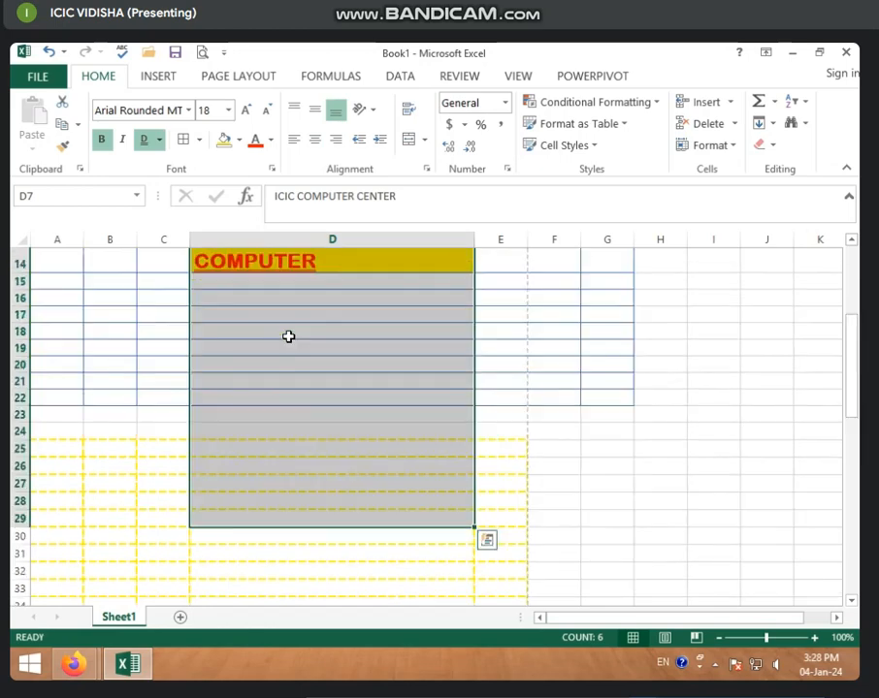
scroll(288, 336, "up", 4)
left_click_drag(260, 505, 272, 554)
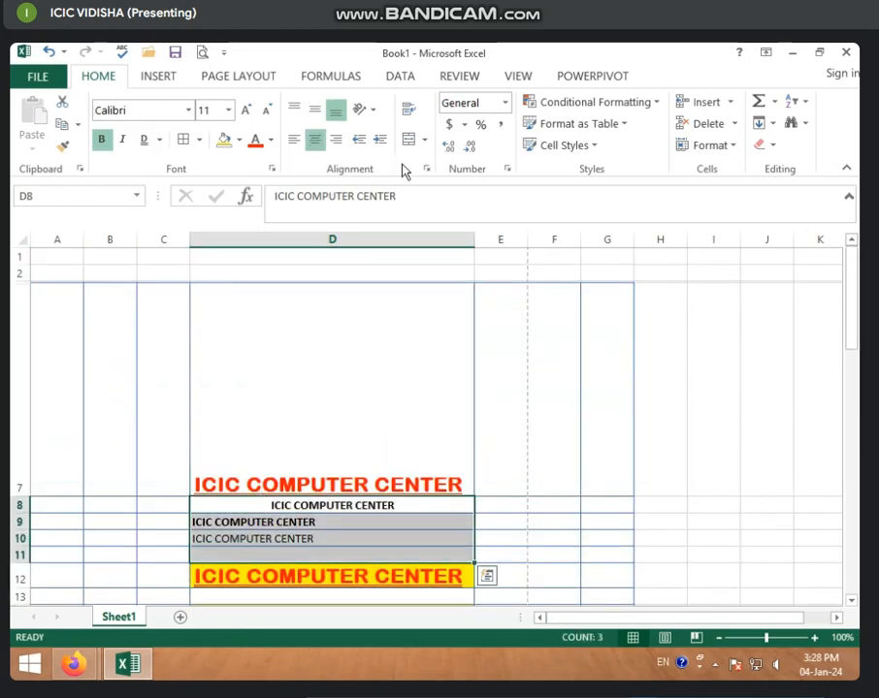
left_click(312, 141)
left_click(315, 142)
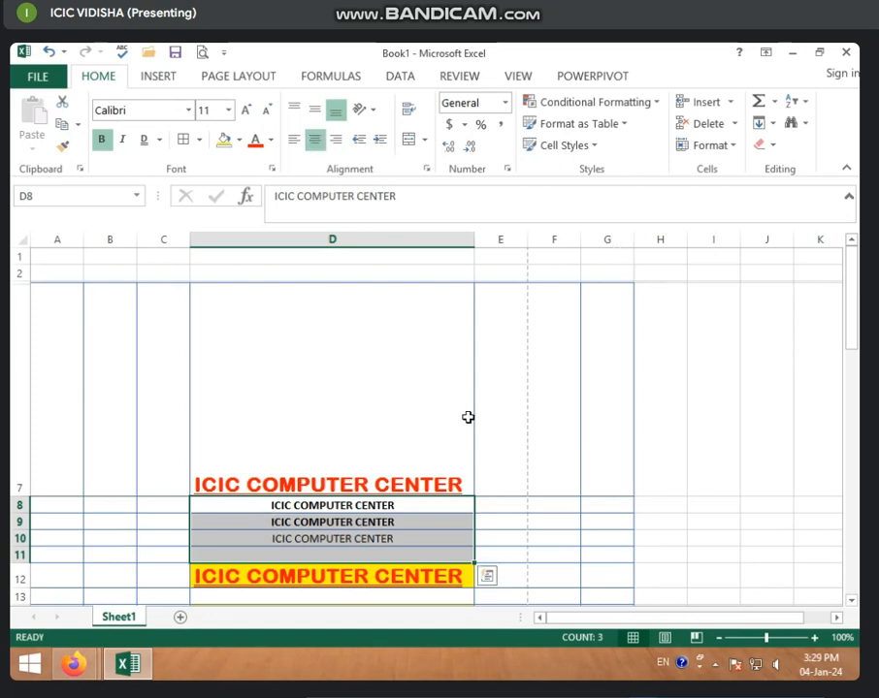
Centre the contents of all cells on the sheet horizontally.
left_click(23, 246)
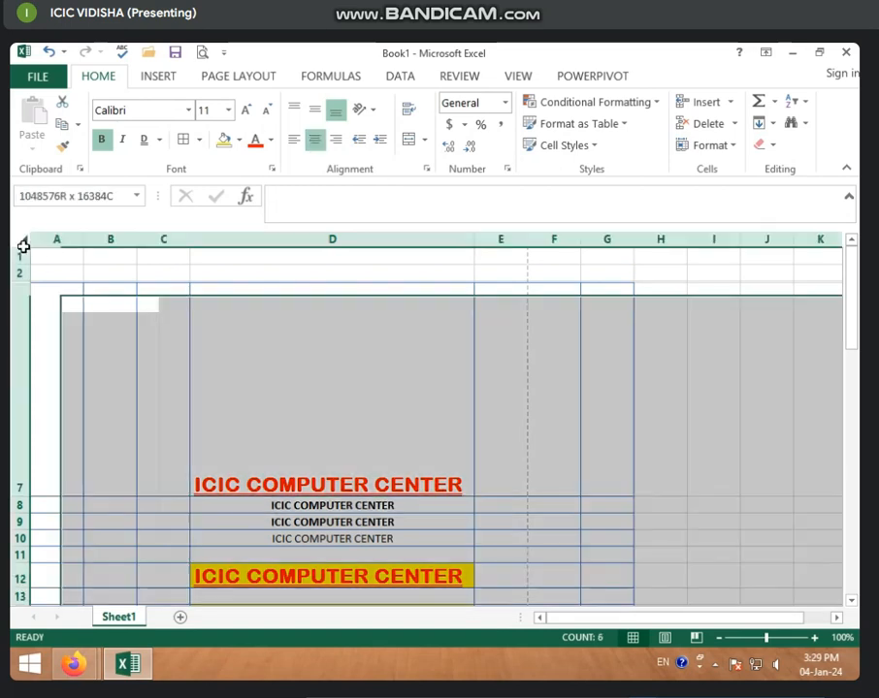
left_click(316, 142)
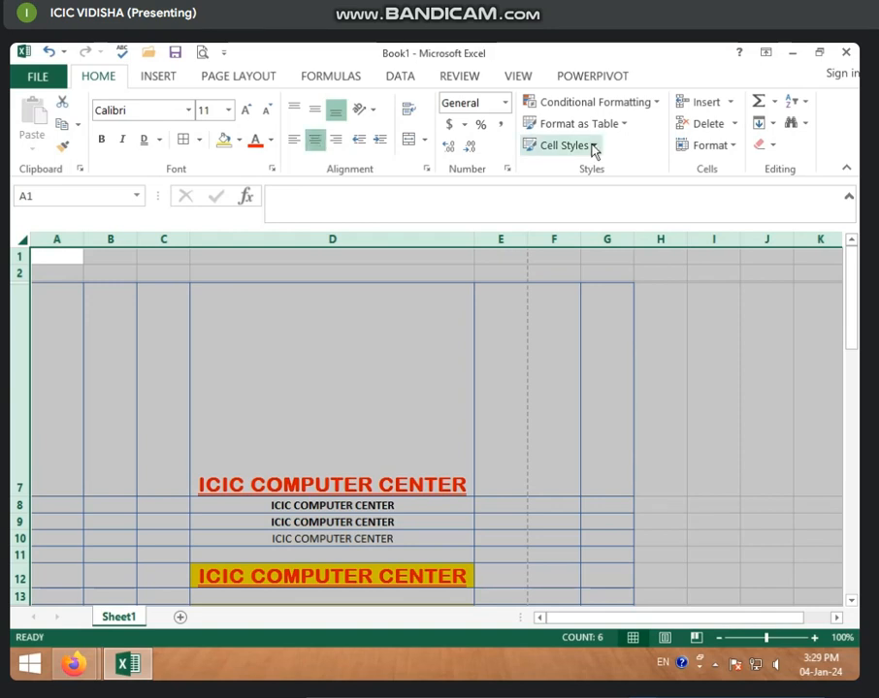
left_click(344, 575)
Increase the indent of the text in cell D8 by one level.
left_click(304, 501)
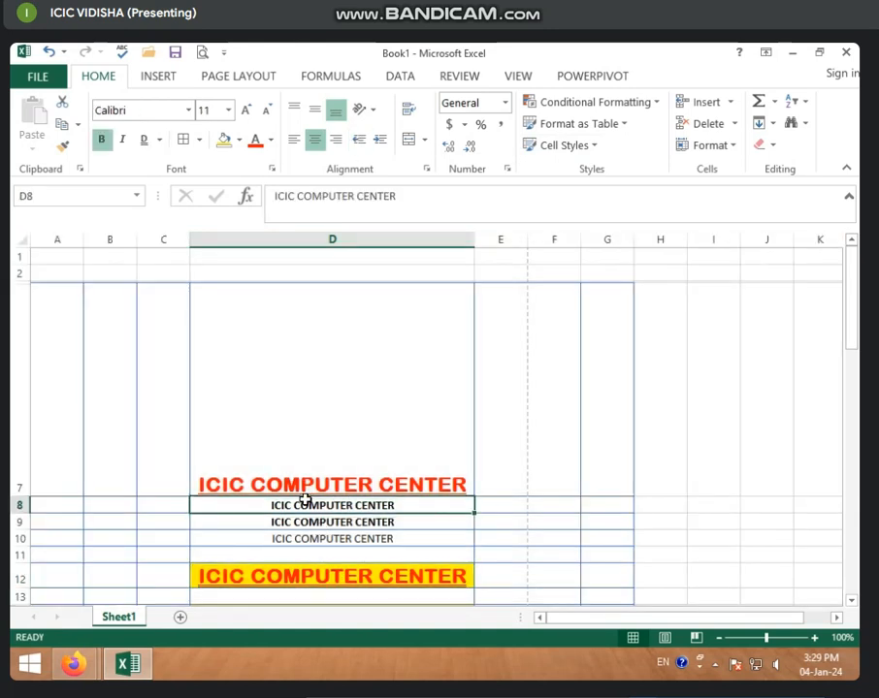
left_click(379, 143)
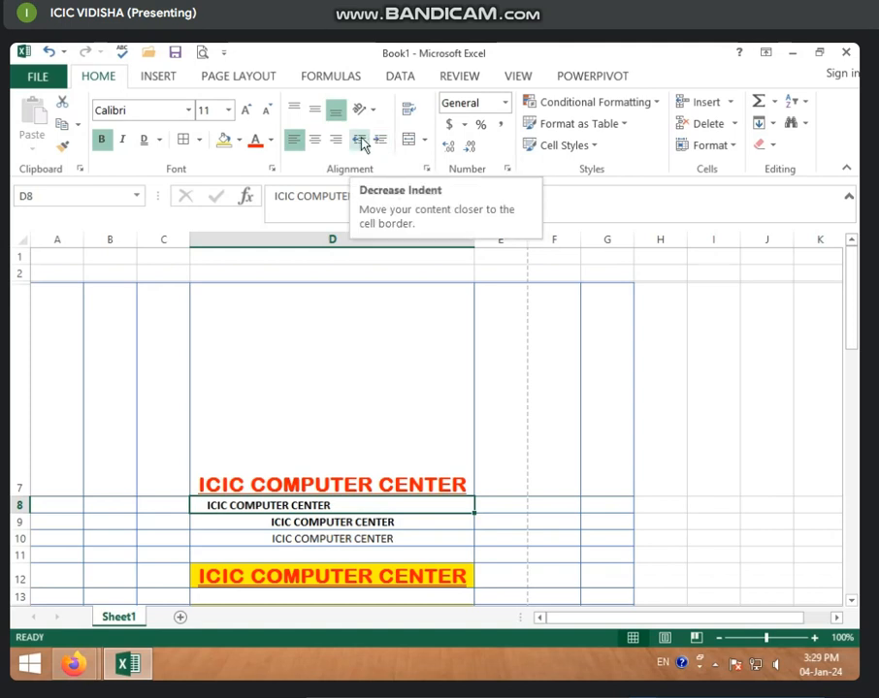
left_click(334, 522)
left_click(326, 505)
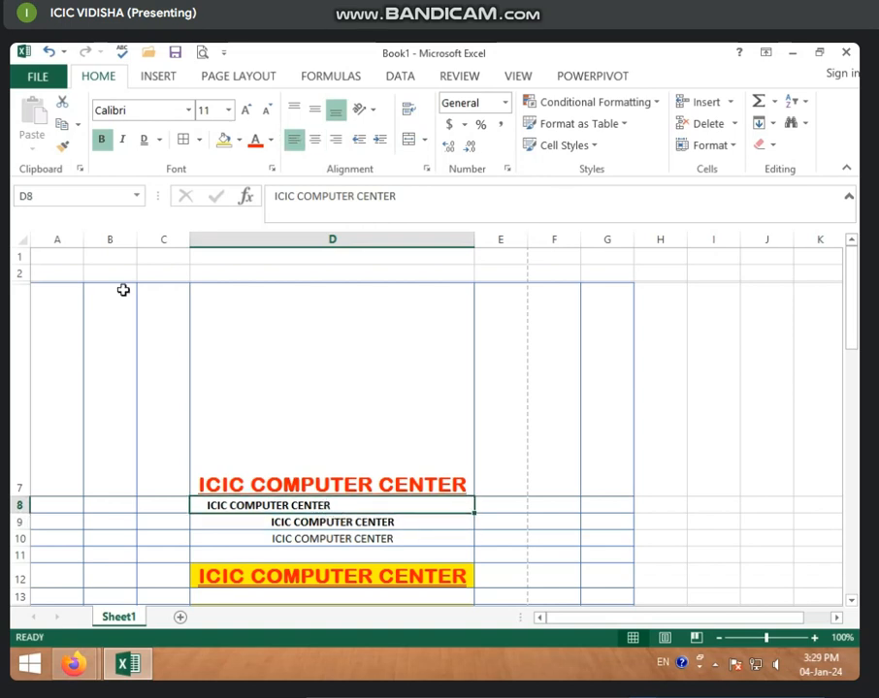
Increase the indent of cells D9 and D10 repeatedly until their text sits near the middle of the column.
left_click(273, 538)
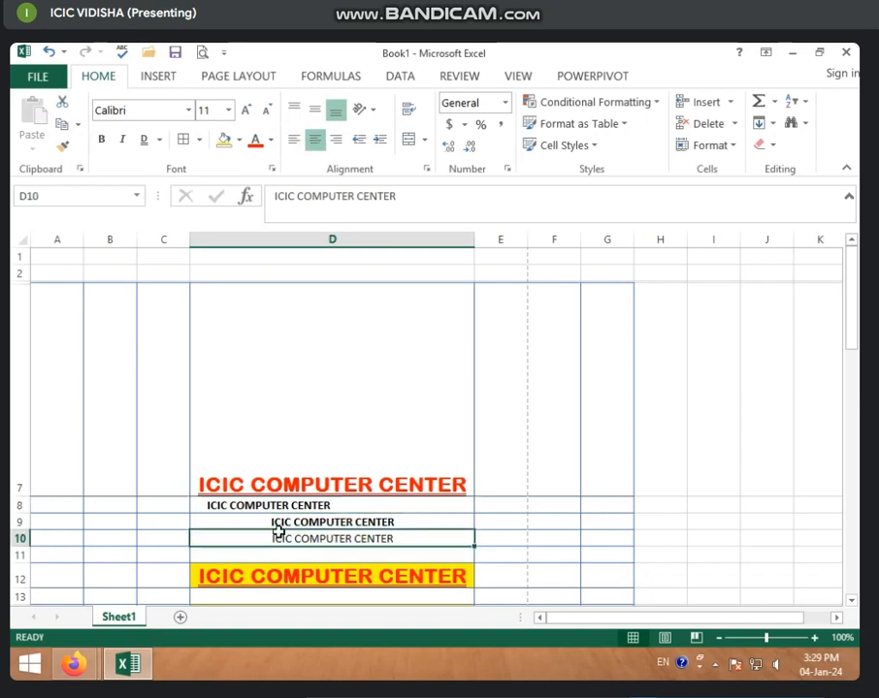
left_click_drag(266, 511, 257, 539)
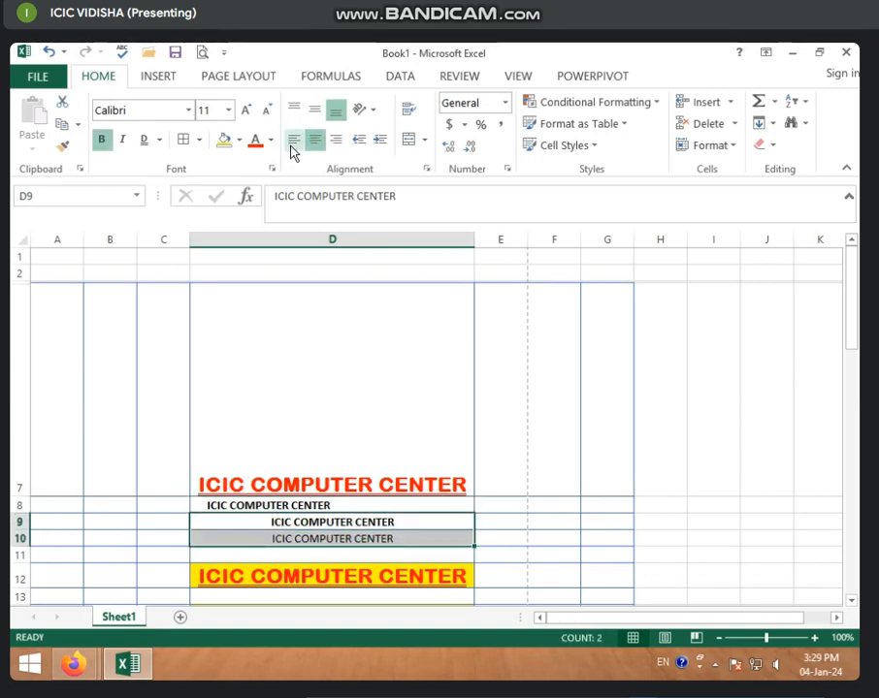
left_click(384, 144)
left_click(384, 144)
left_click(384, 144)
left_click(384, 144)
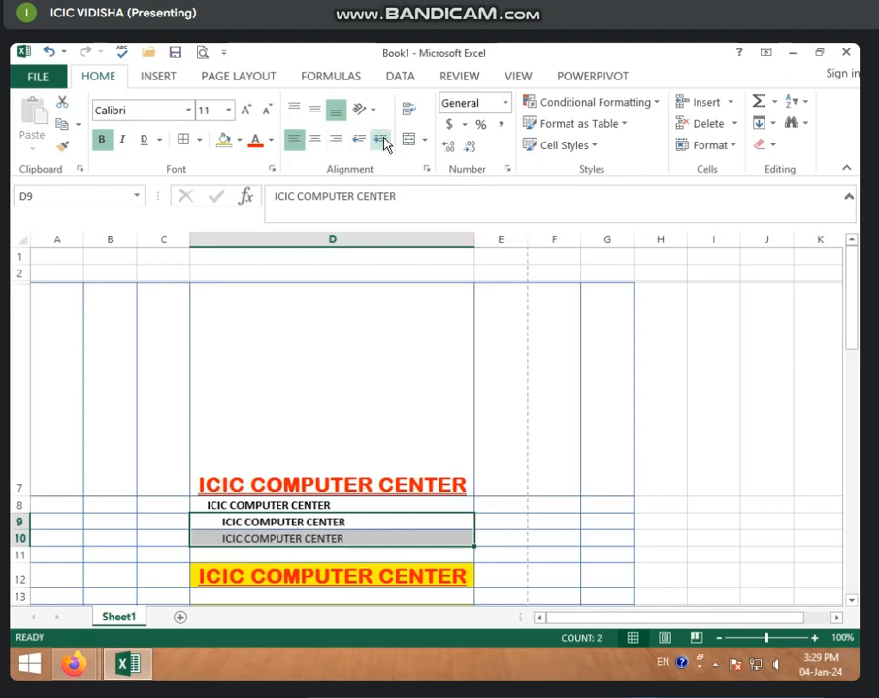
left_click(384, 144)
left_click(384, 143)
left_click(384, 143)
left_click(384, 144)
left_click(384, 143)
left_click(385, 144)
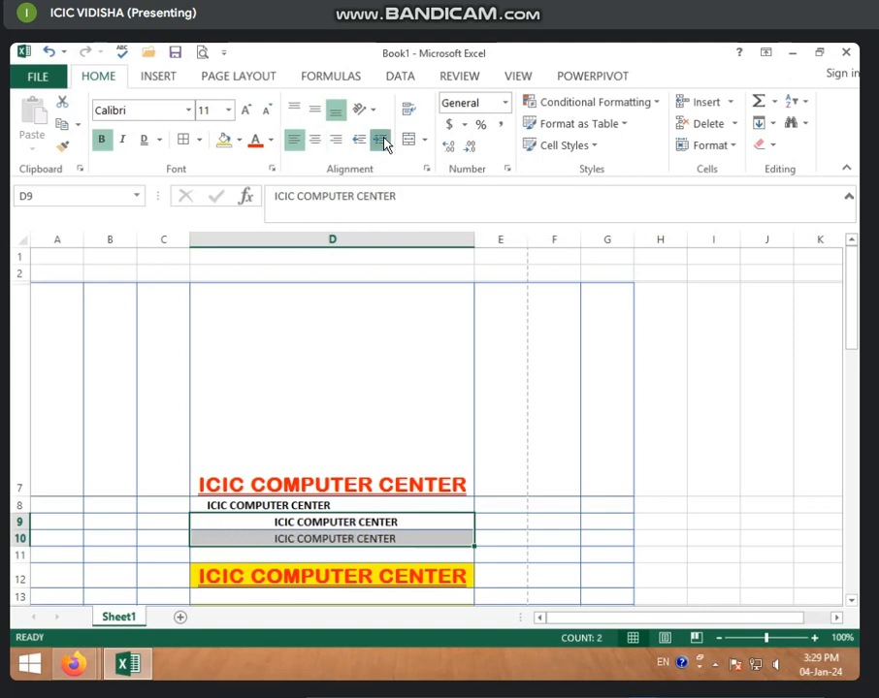
Increase the indent of cells D9 and D10 by one more level, and decrease it repeatedly until their text starts slightly further in than D8's.
left_click(384, 143)
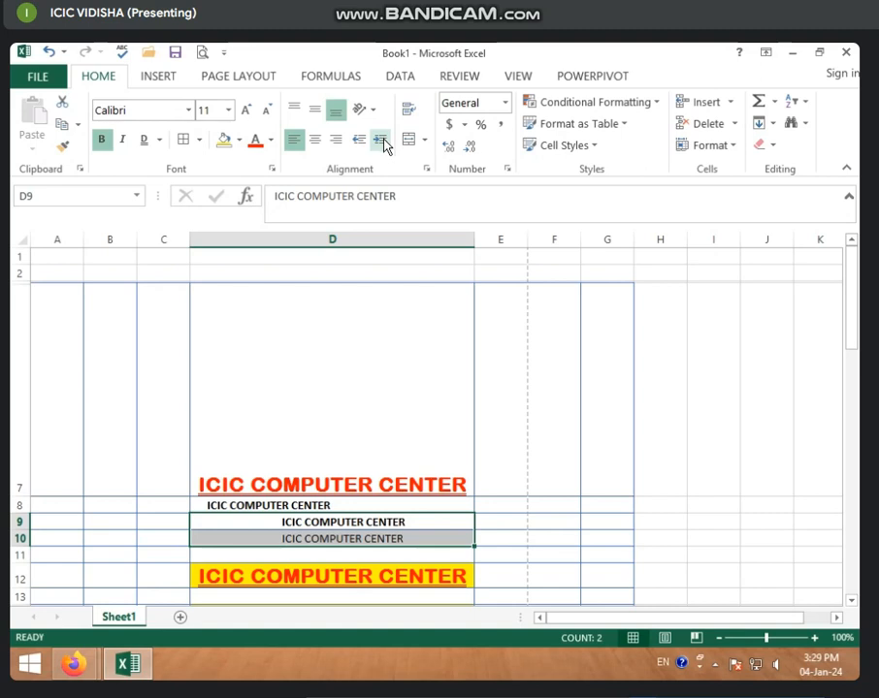
left_click(364, 143)
left_click(364, 144)
left_click(365, 143)
left_click(364, 143)
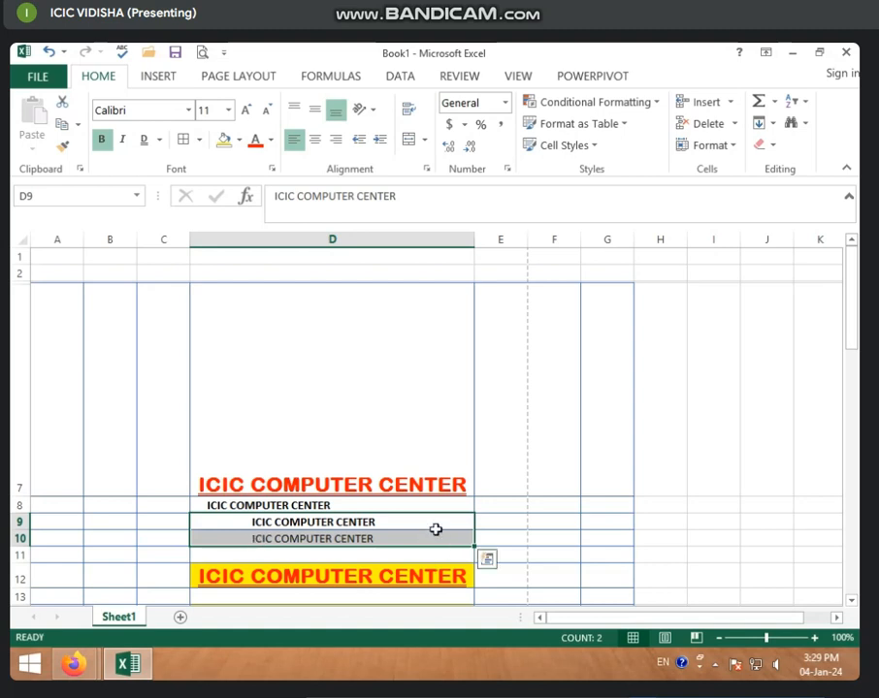
left_click(362, 141)
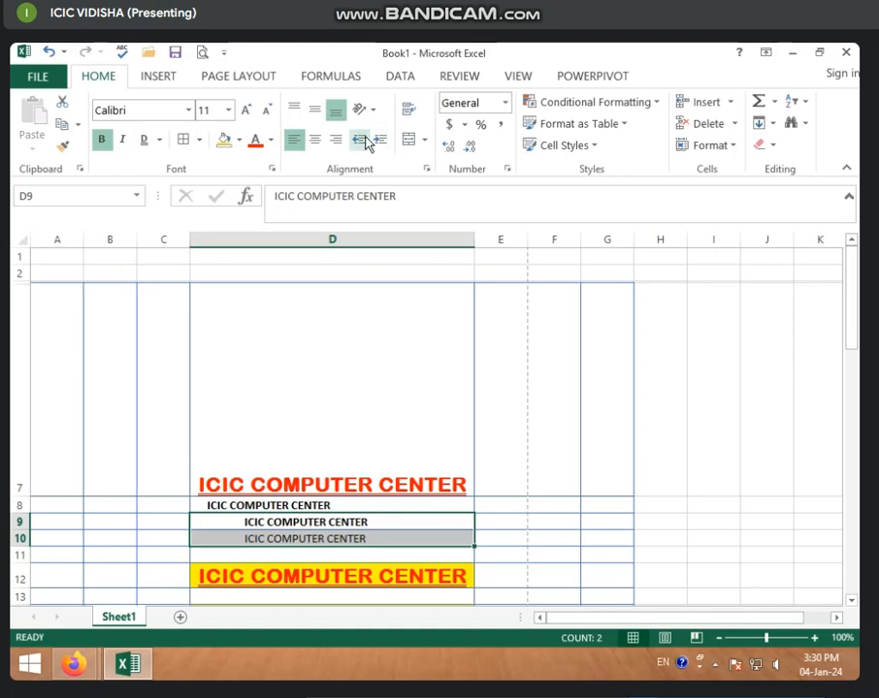
left_click(363, 142)
left_click(365, 141)
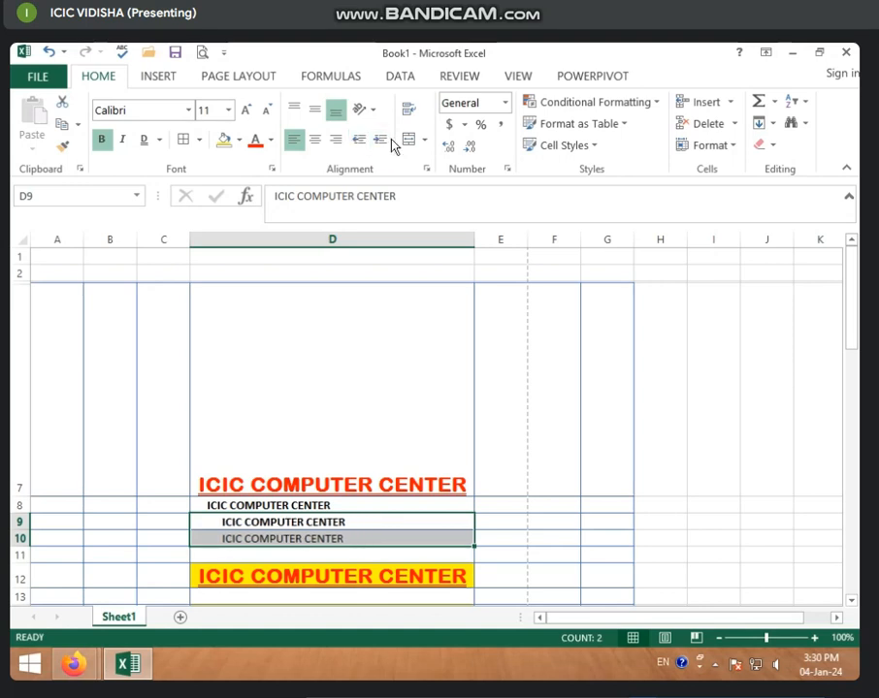
Increase the indent of cells D9 and D10 repeatedly until their text sits near the middle of column D again.
left_click(383, 143)
left_click(383, 142)
left_click(383, 143)
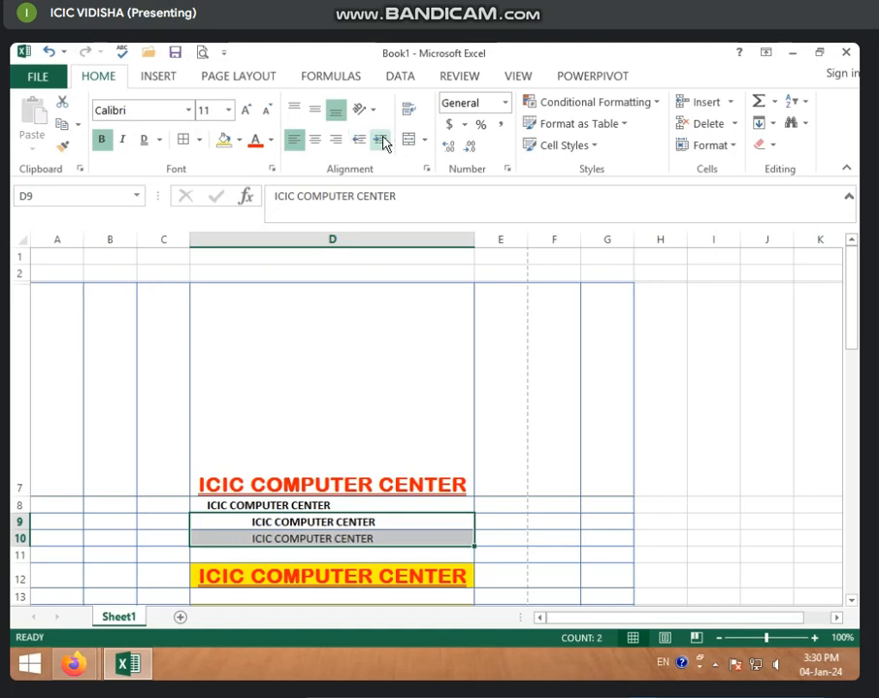
left_click(383, 143)
left_click(383, 143)
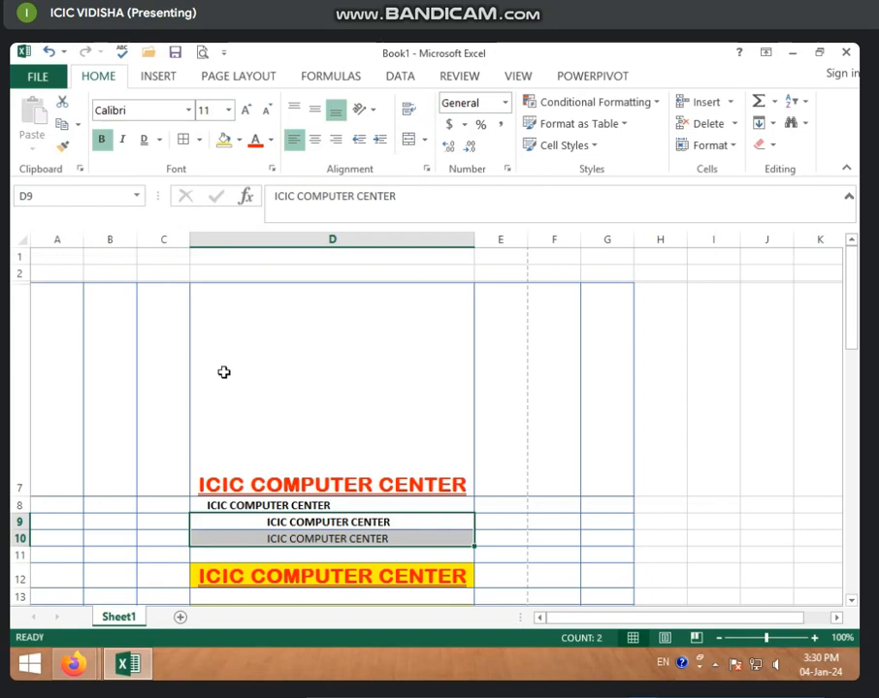
Add a new blank worksheet after Sheet1.
left_click(250, 471)
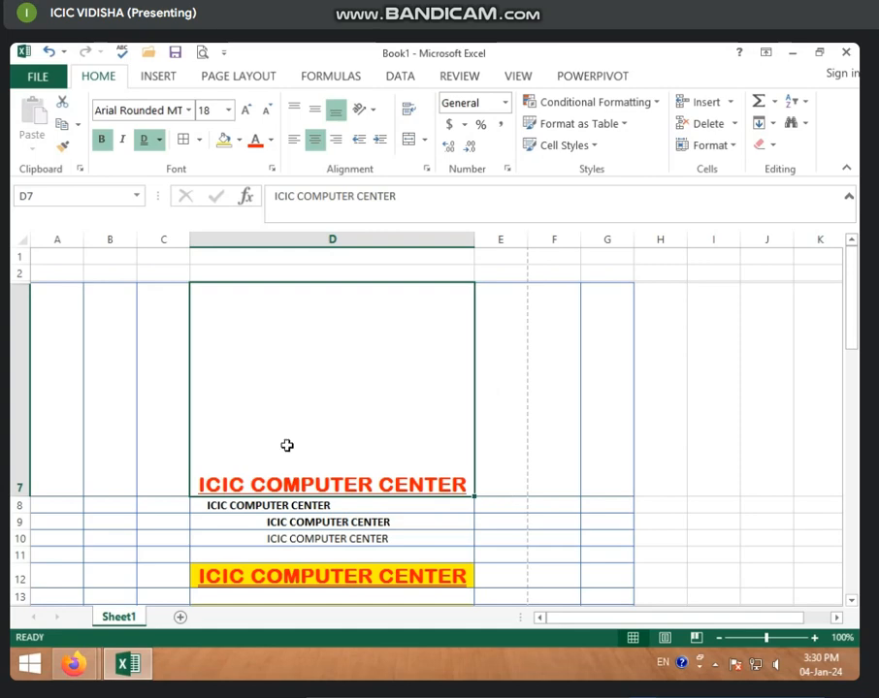
scroll(221, 421, "down", 5)
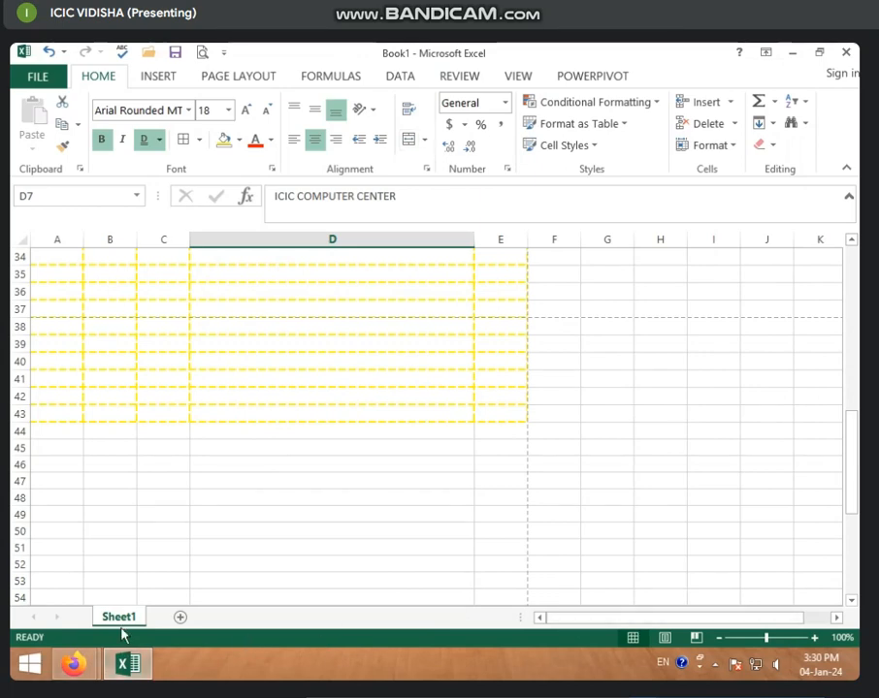
left_click(179, 621)
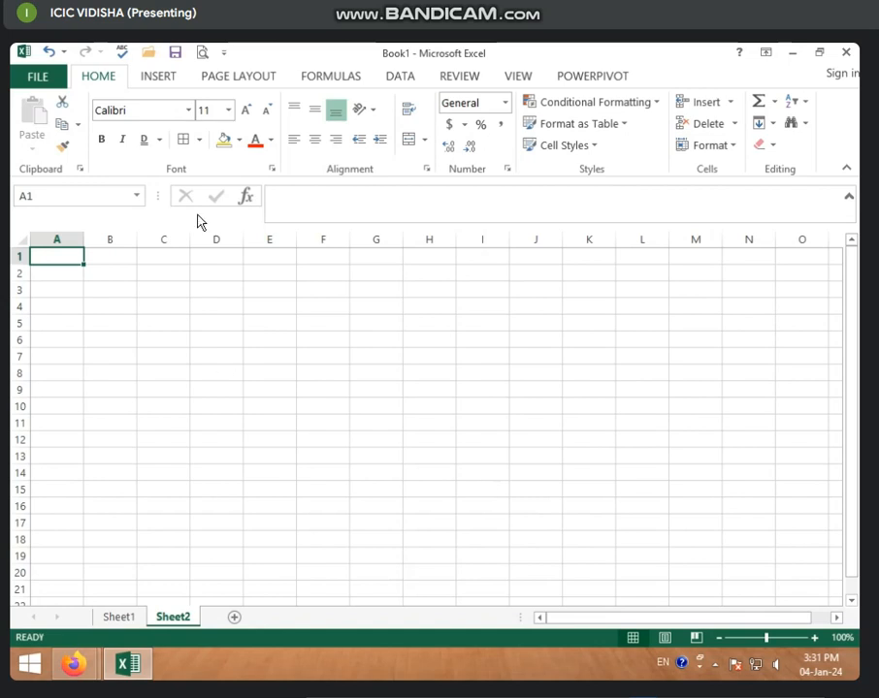
Examine how cell addresses combine column and row by selecting column C, row 3, and cells C3, D3 and E2.
left_click(160, 240)
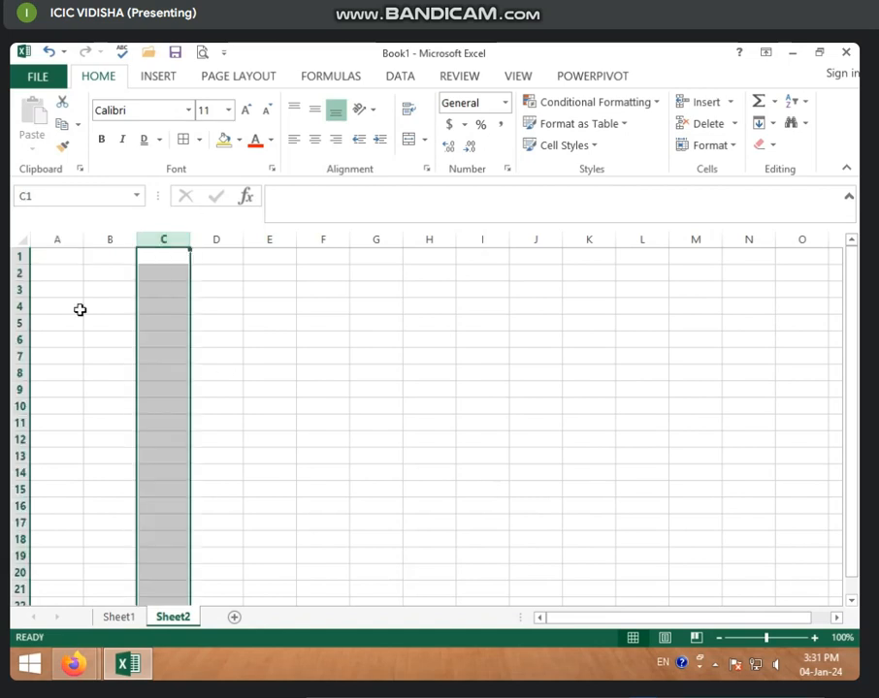
left_click(22, 289)
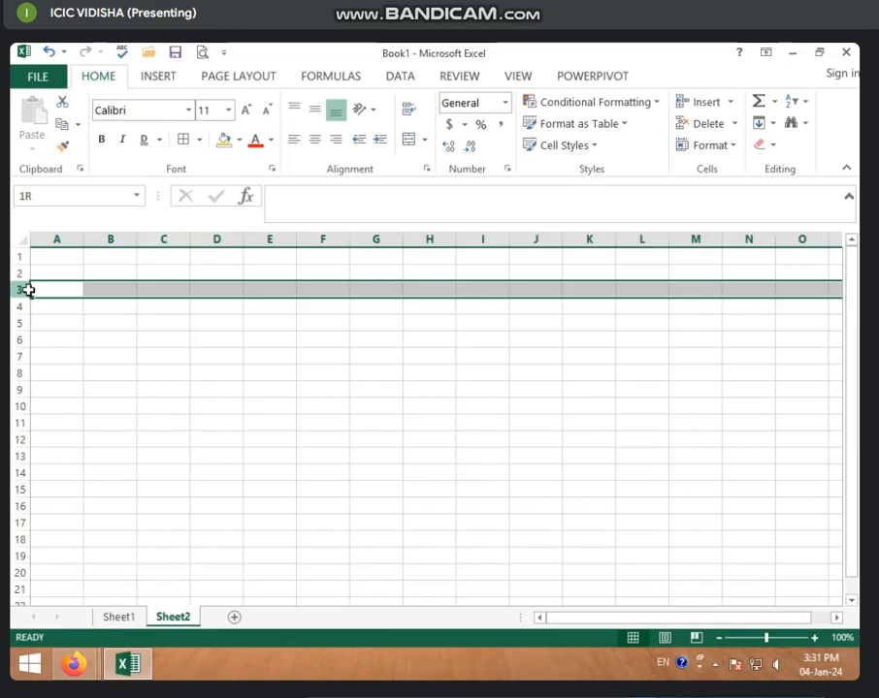
left_click(150, 287)
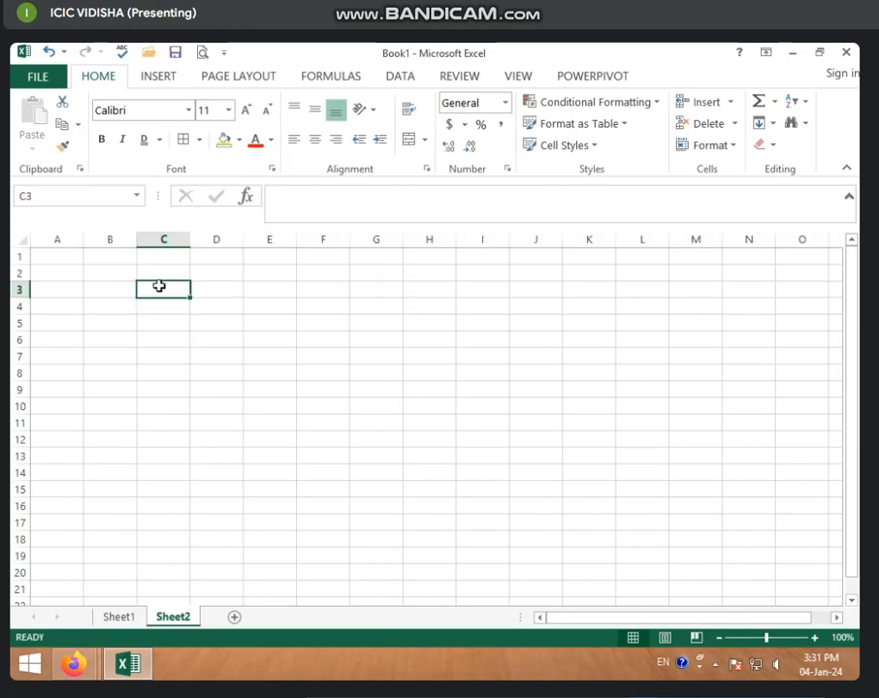
left_click(242, 290)
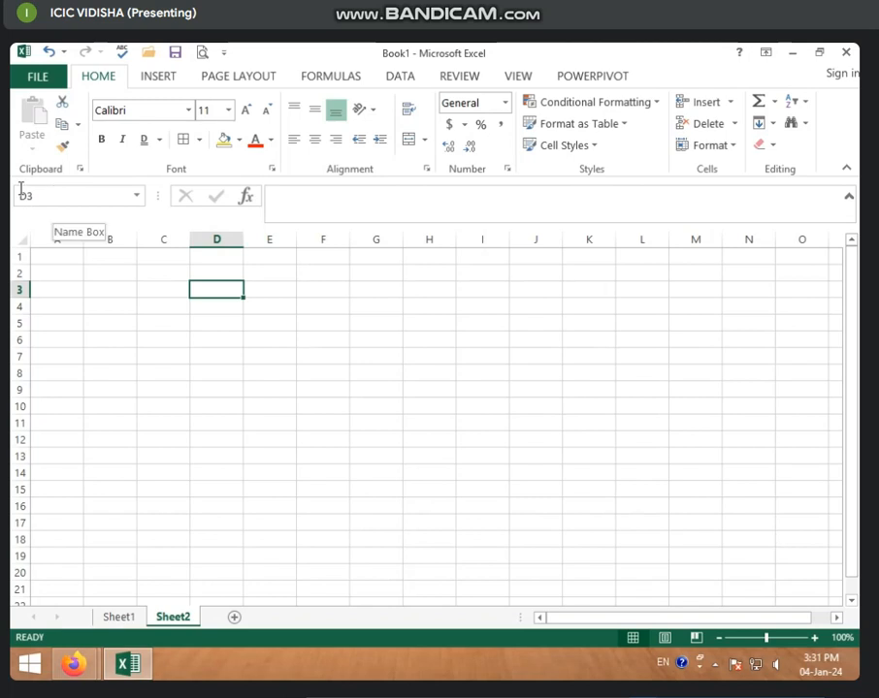
left_click(260, 270)
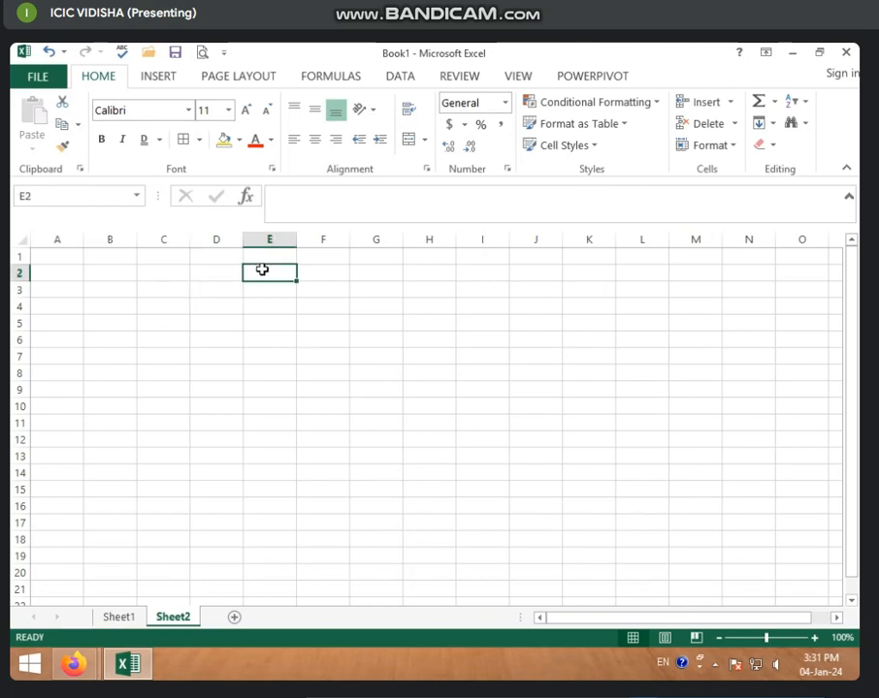